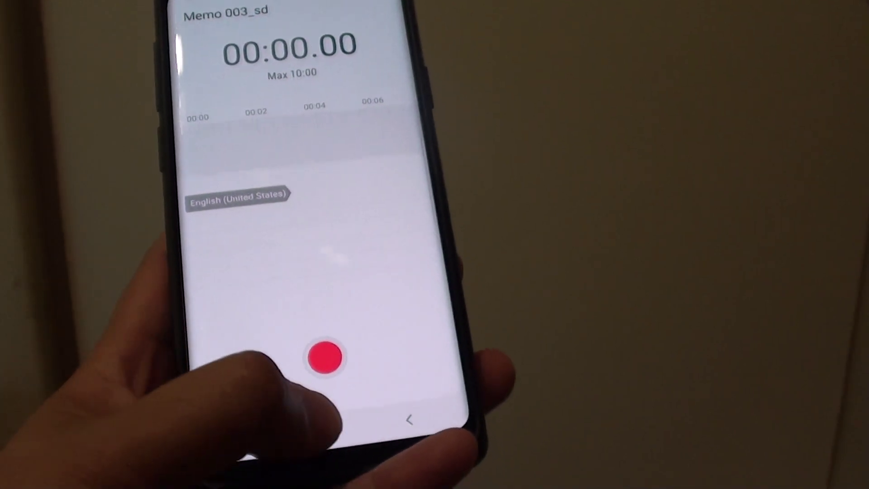
Leave the voice recorder for the home screen and pull down the quick settings panel.
click(332, 432)
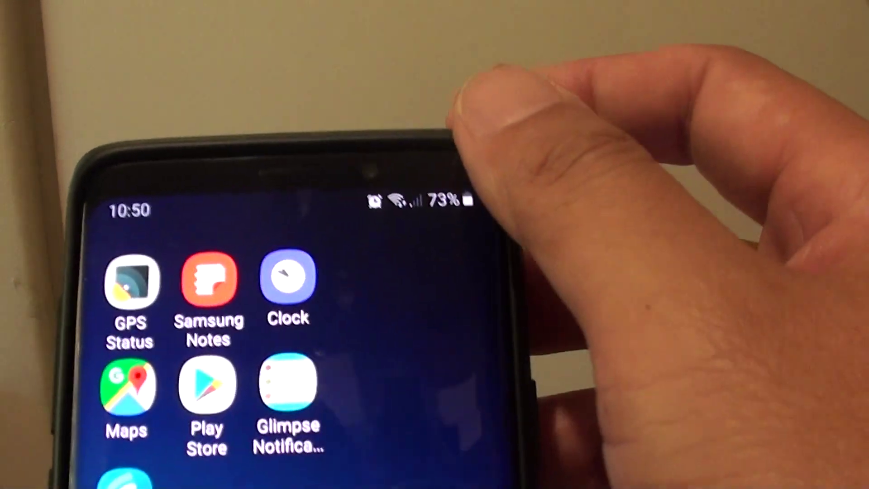
drag(340, 6, 339, 203)
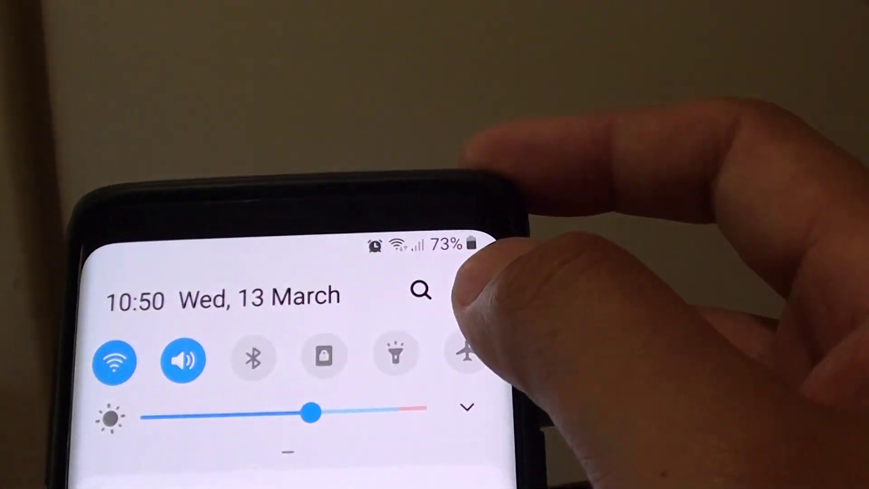
Go to Settings, then Accessibility, then Hearing enhancements.
click(476, 291)
scroll(340, 272, down, 5)
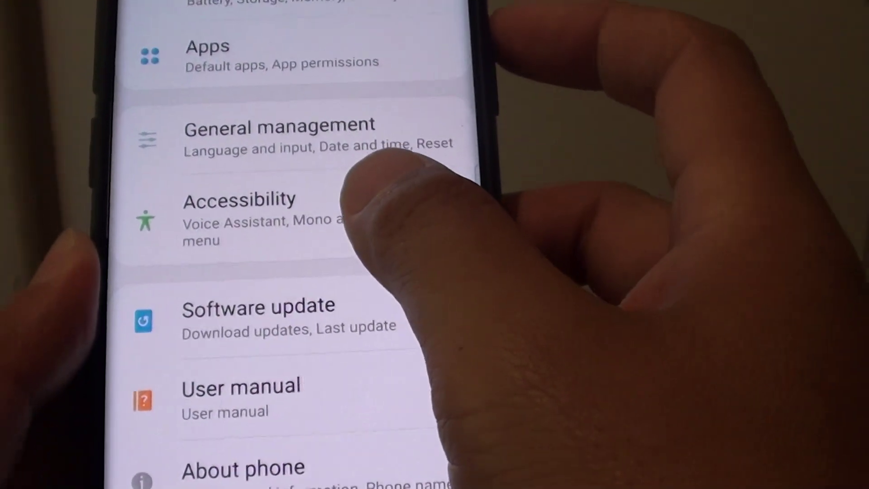
click(211, 183)
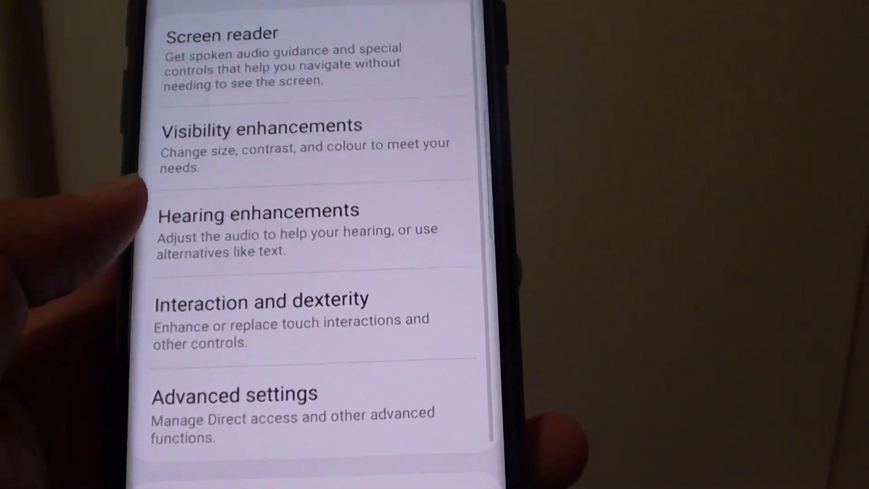
click(258, 225)
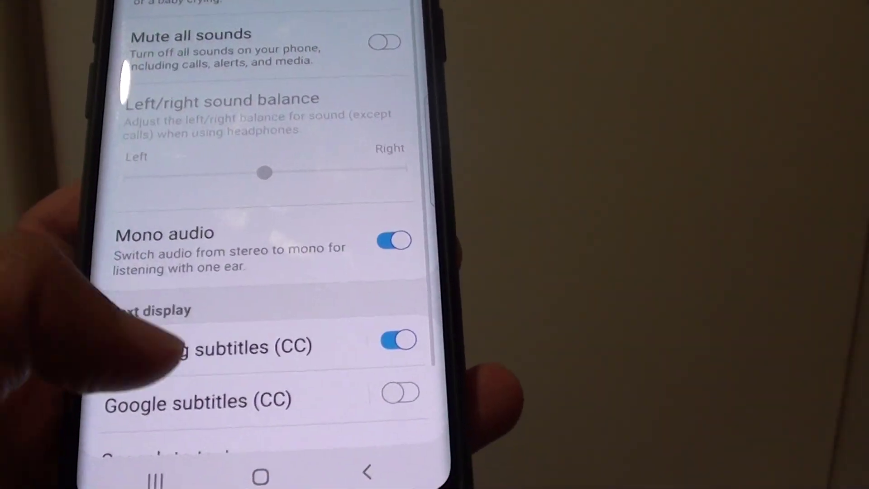
scroll(238, 305, down, 2)
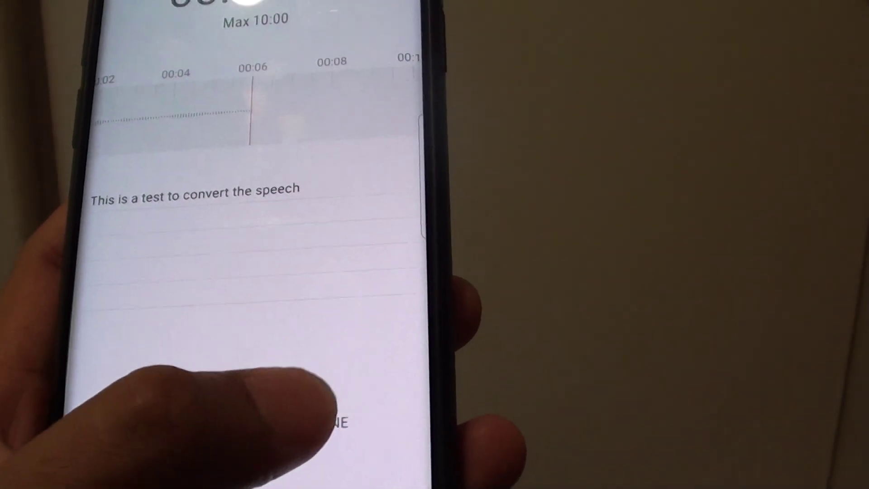
Stop recording at 'This is a test to convert the speech to text' and save the memo.
click(248, 431)
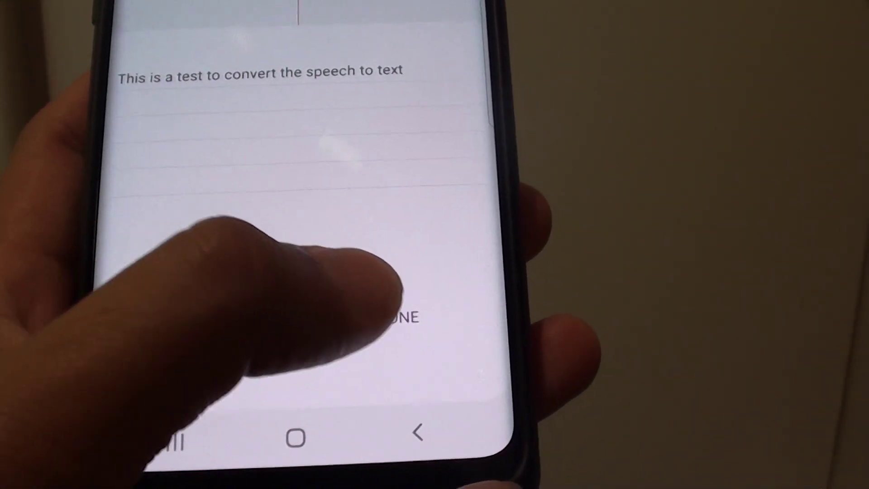
click(378, 345)
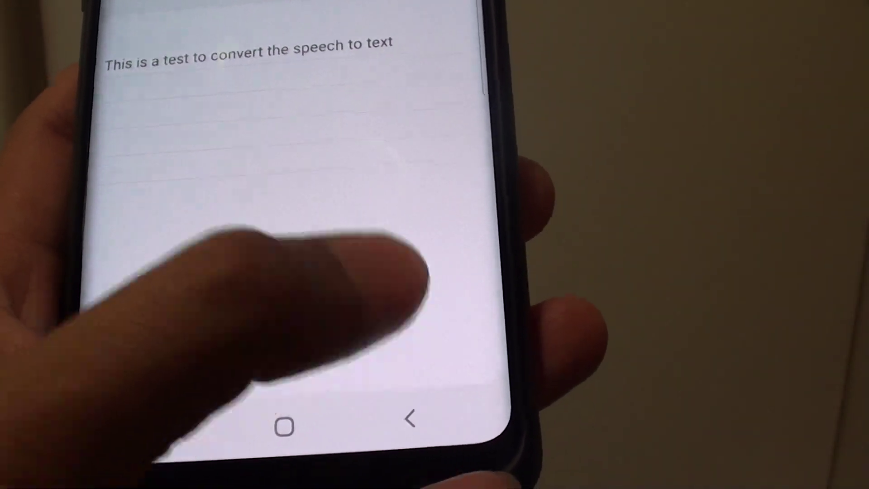
scroll(203, 224, up, 2)
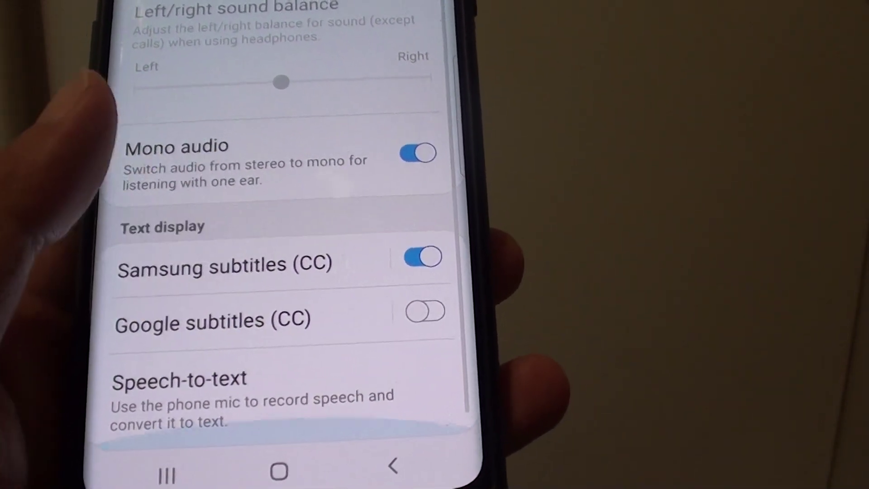
scroll(204, 306, up, 2)
scroll(204, 305, down, 2)
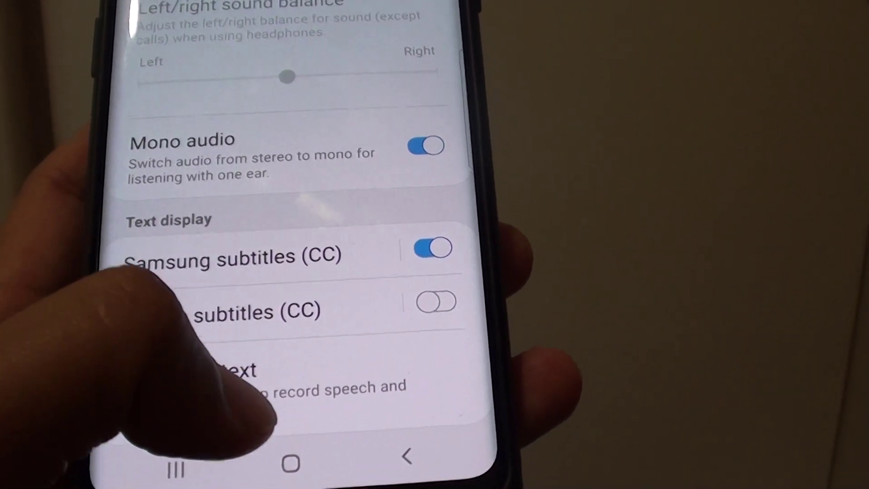
Start a new Speech-to-text recording for the second memo, Memo 004_sd.
click(203, 359)
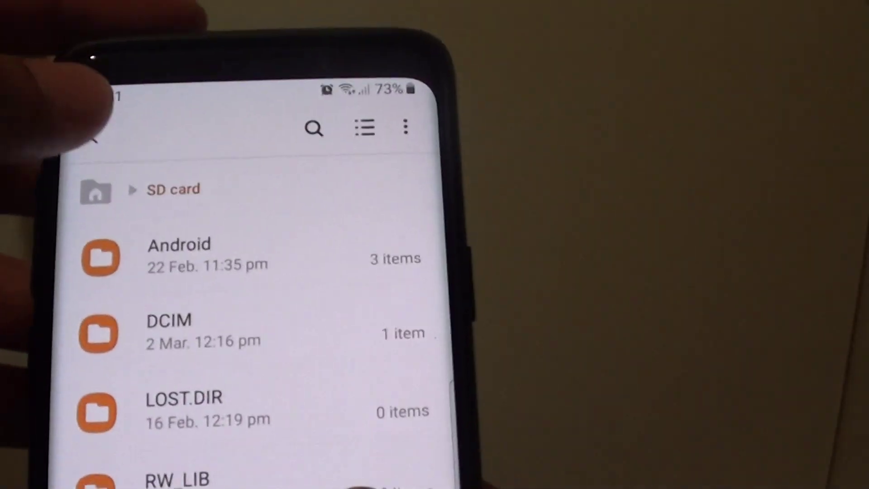
From the My Files main page, go to the SD card's Voice Recorder folder.
click(155, 132)
scroll(366, 407, down, 4)
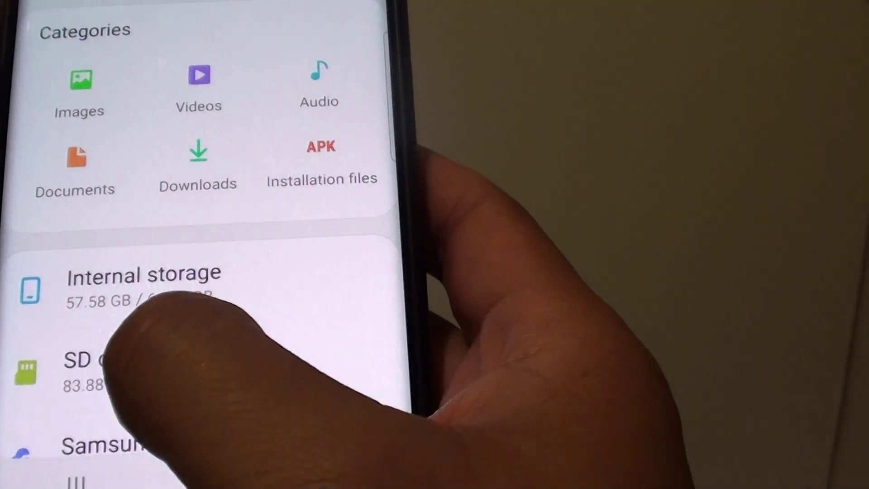
click(171, 383)
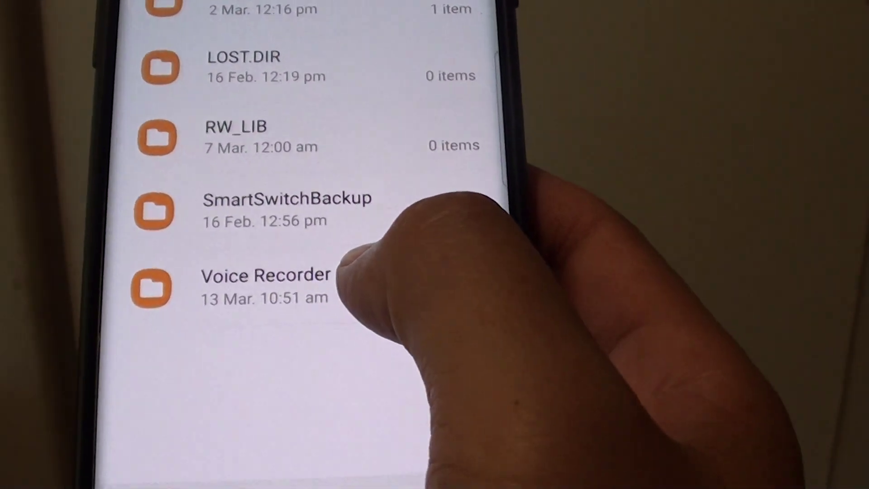
click(224, 299)
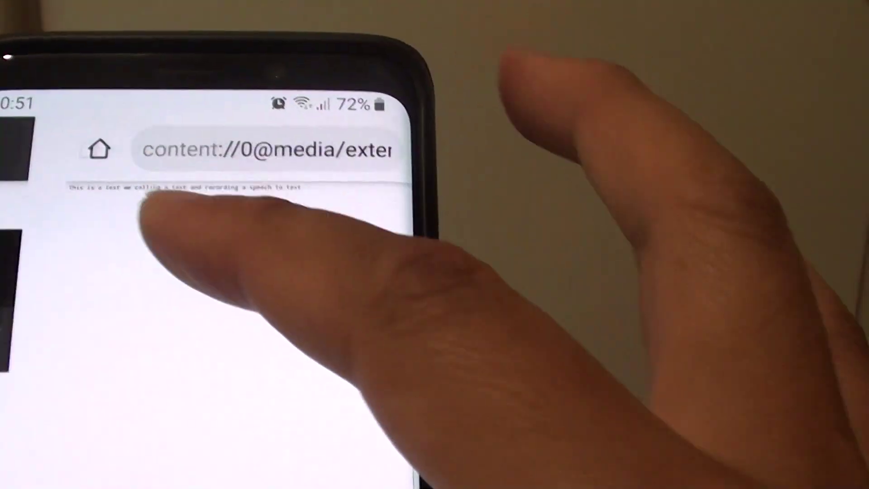
Read the memo's transcript text file in Chrome, then go back to the home screen.
click(95, 238)
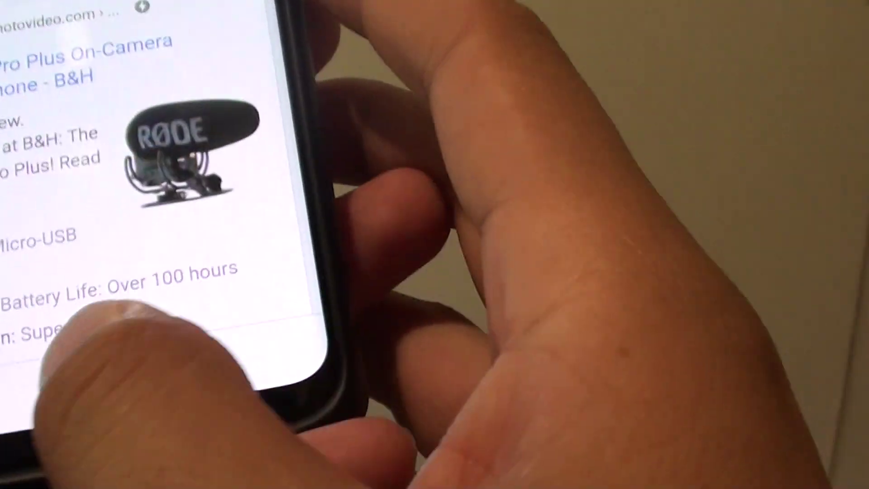
key(Home)
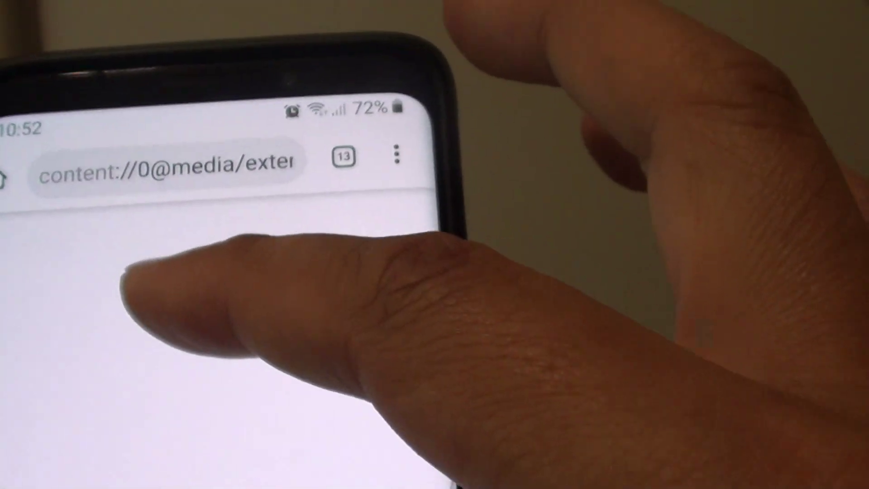
scroll(169, 204, left, 5)
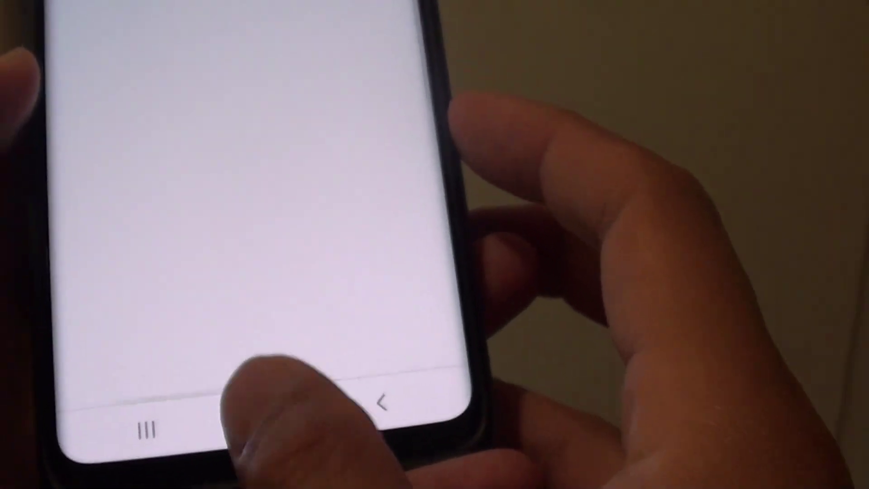
click(272, 428)
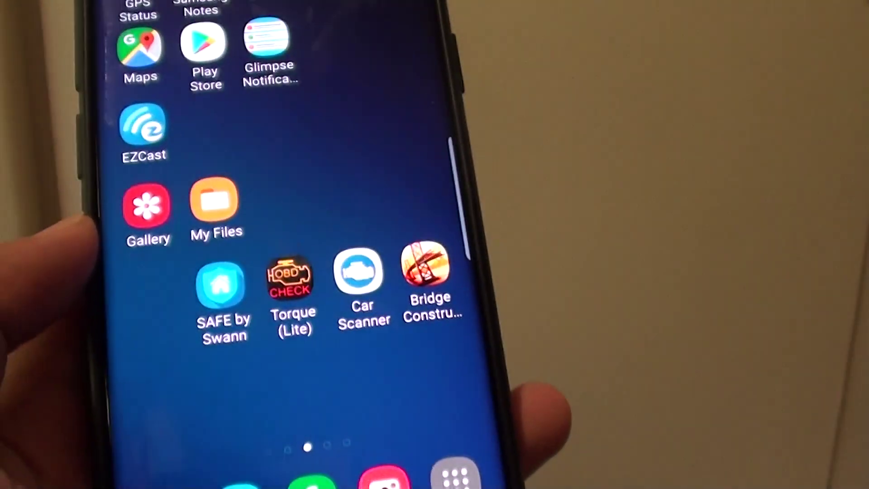